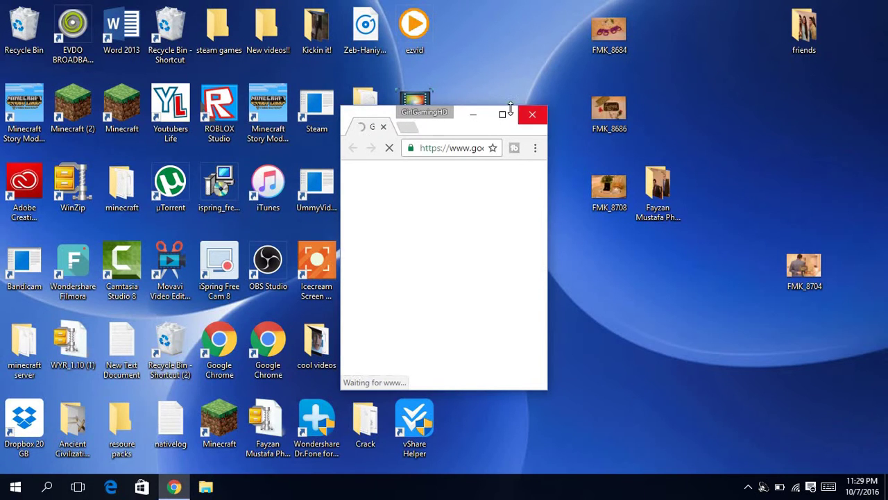
Maximize Chrome, search Google for 'vshare' and open the vShare App Market result
{"action": "left_click", "coordinate": [502, 114]}
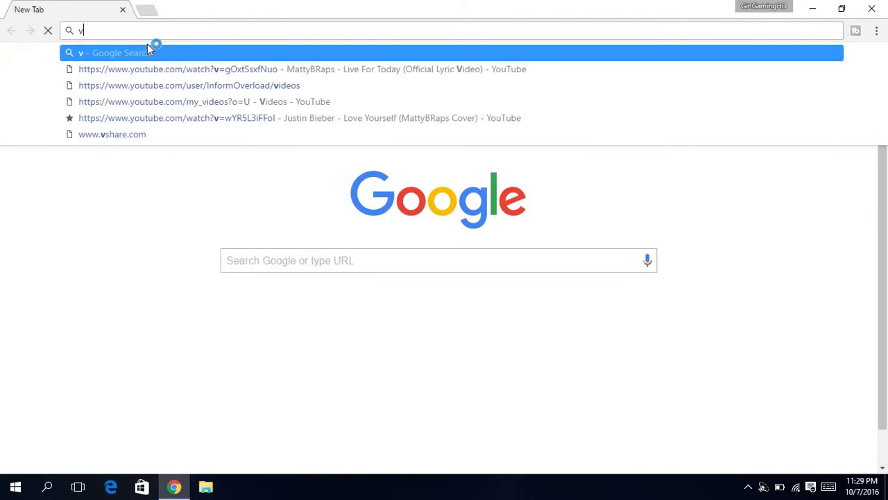
{"action": "key", "text": "Return"}
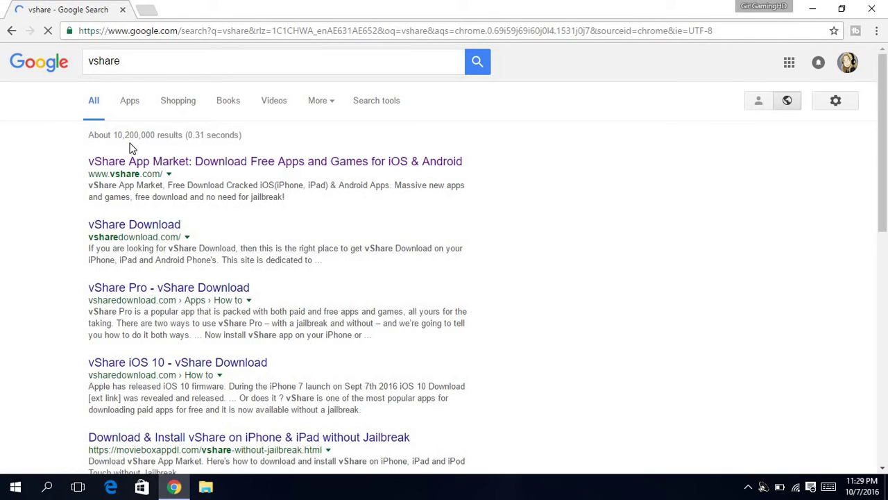
{"action": "left_click", "coordinate": [157, 161]}
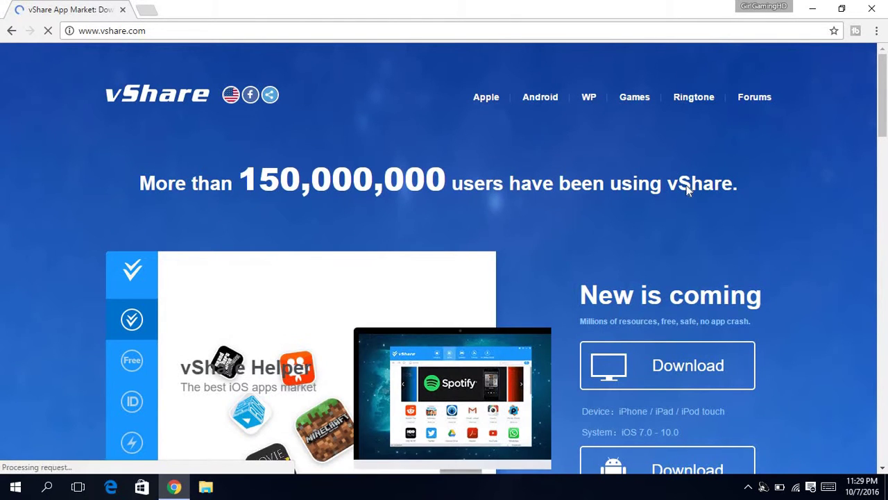
{"action": "scroll", "coordinate": [569, 266], "scroll_direction": "down", "scroll_amount": 4}
{"action": "scroll", "coordinate": [585, 287], "scroll_direction": "up", "scroll_amount": 2}
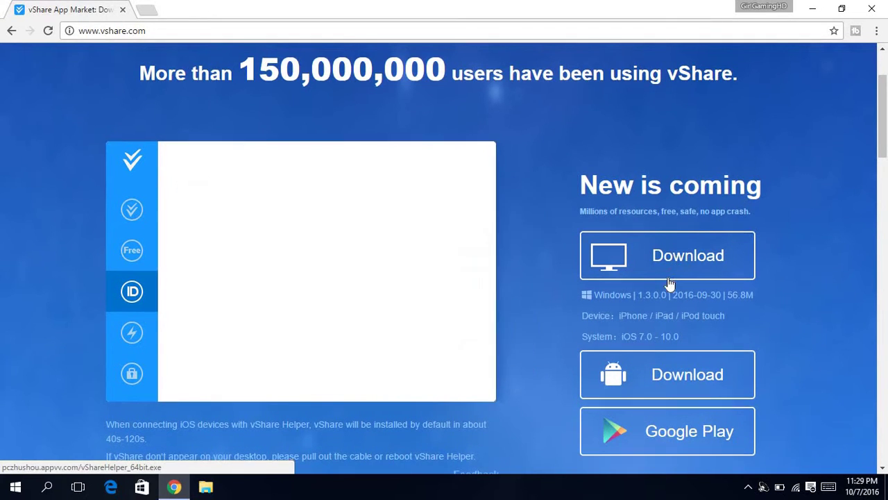
{"action": "scroll", "coordinate": [659, 306], "scroll_direction": "down", "scroll_amount": 2}
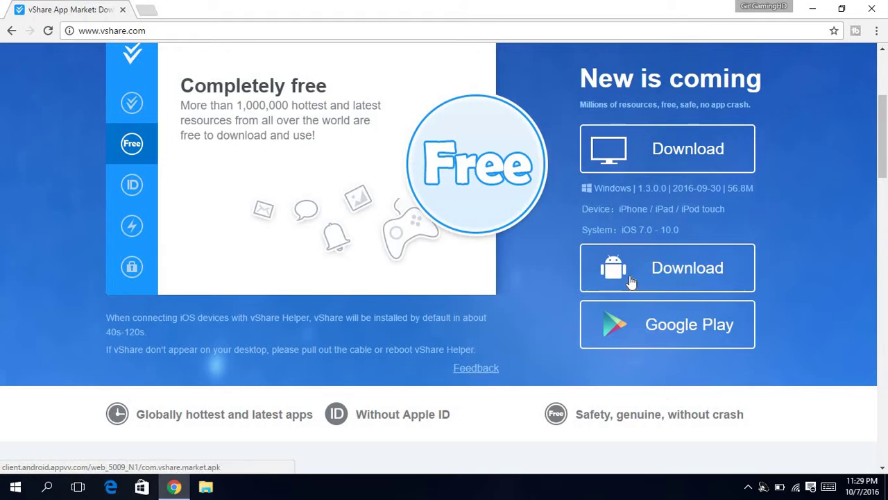
{"action": "scroll", "coordinate": [631, 281], "scroll_direction": "up", "scroll_amount": 2}
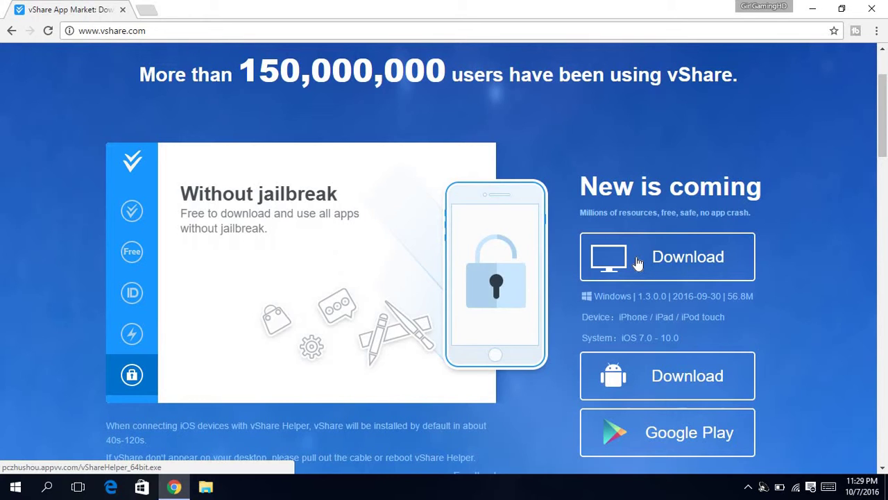
Start downloading the Windows vShare Helper 1.3.0.0 installer from the homepage
{"action": "left_click", "coordinate": [637, 263]}
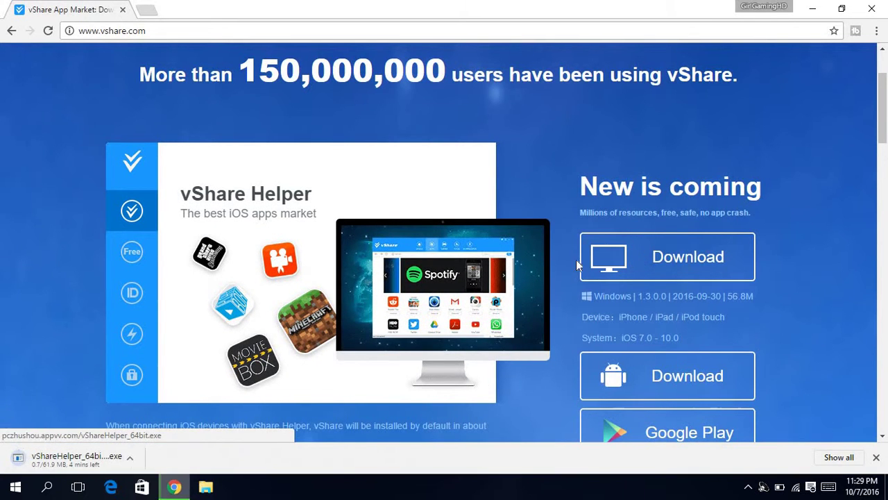
{"action": "scroll", "coordinate": [425, 300], "scroll_direction": "down", "scroll_amount": 3}
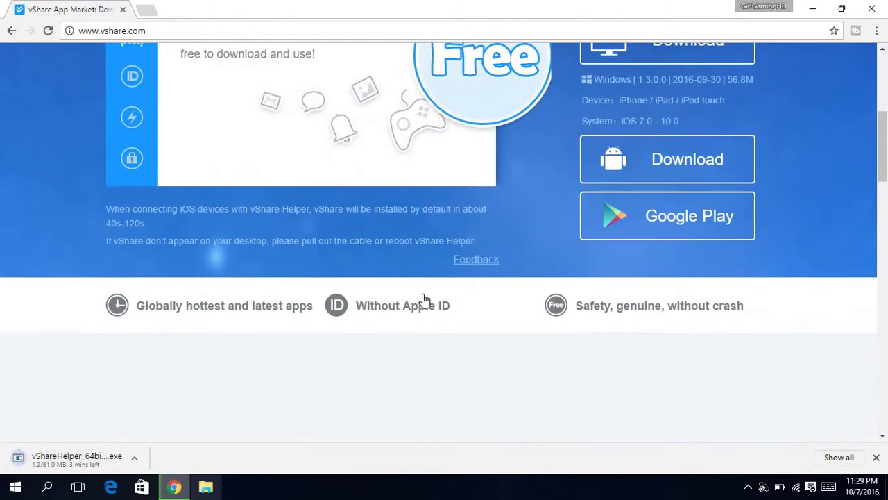
{"action": "mouse_move", "coordinate": [201, 285]}
{"action": "scroll", "coordinate": [208, 285], "scroll_direction": "down", "scroll_amount": 1}
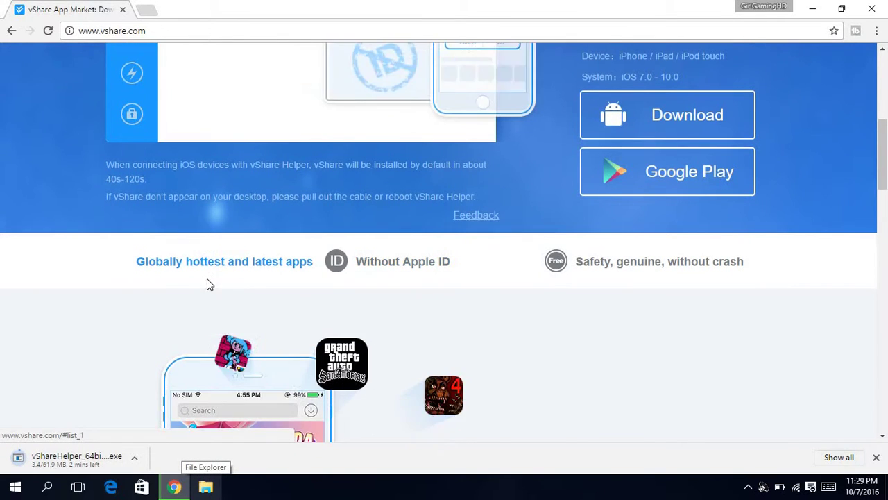
{"action": "scroll", "coordinate": [207, 285], "scroll_direction": "up", "scroll_amount": 4}
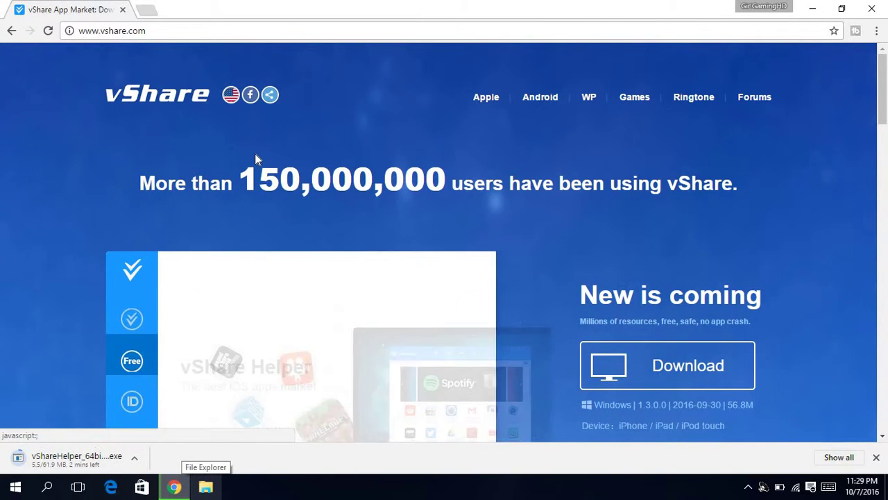
{"action": "scroll", "coordinate": [255, 156], "scroll_direction": "down", "scroll_amount": 2}
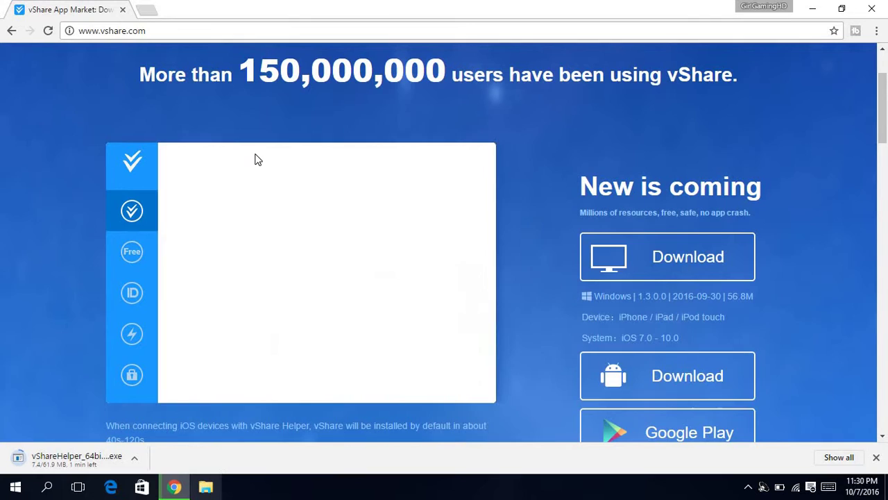
{"action": "scroll", "coordinate": [255, 156], "scroll_direction": "up", "scroll_amount": 2}
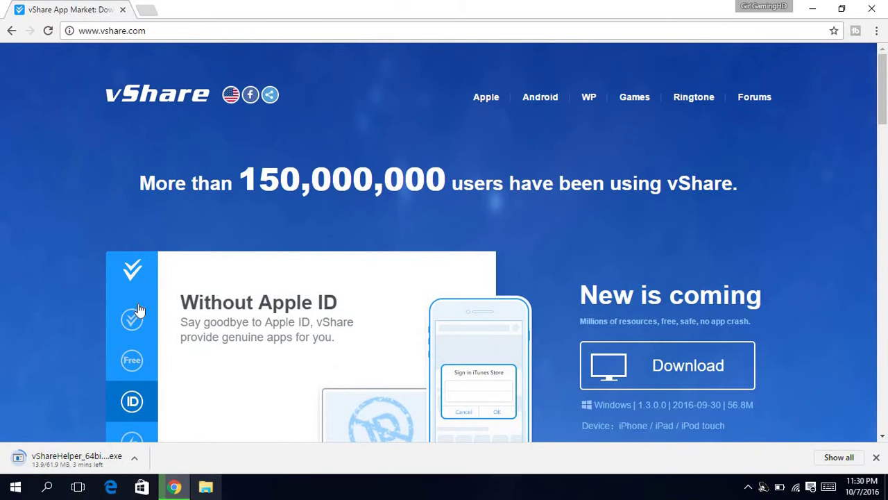
Browse the vShare page while the installer downloads, then open a new Google tab
{"action": "mouse_move", "coordinate": [128, 361]}
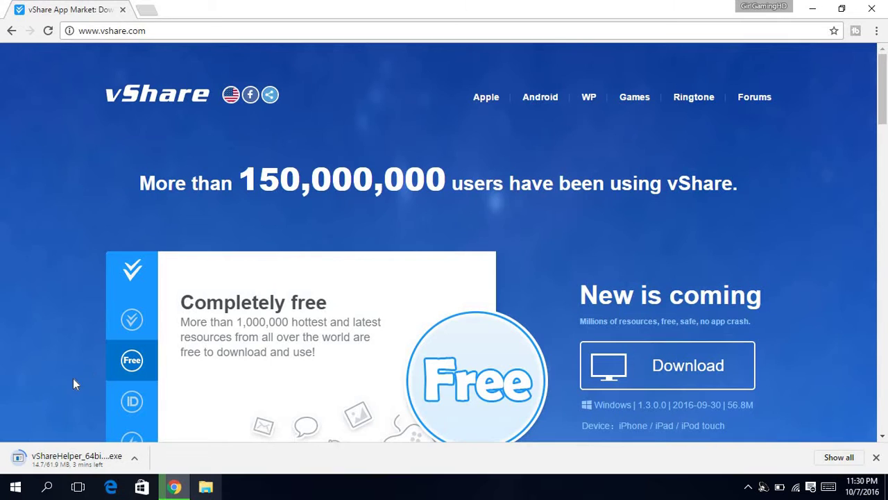
{"action": "scroll", "coordinate": [206, 372], "scroll_direction": "down", "scroll_amount": 3}
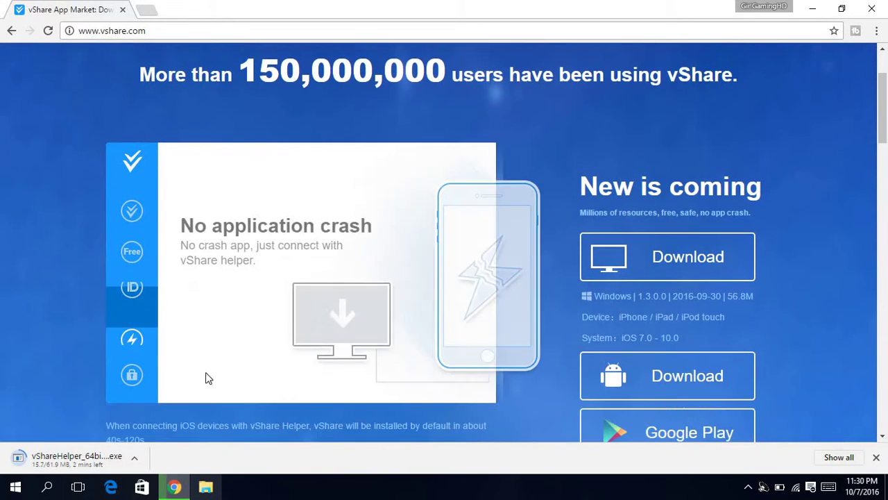
{"action": "scroll", "coordinate": [206, 379], "scroll_direction": "up", "scroll_amount": 3}
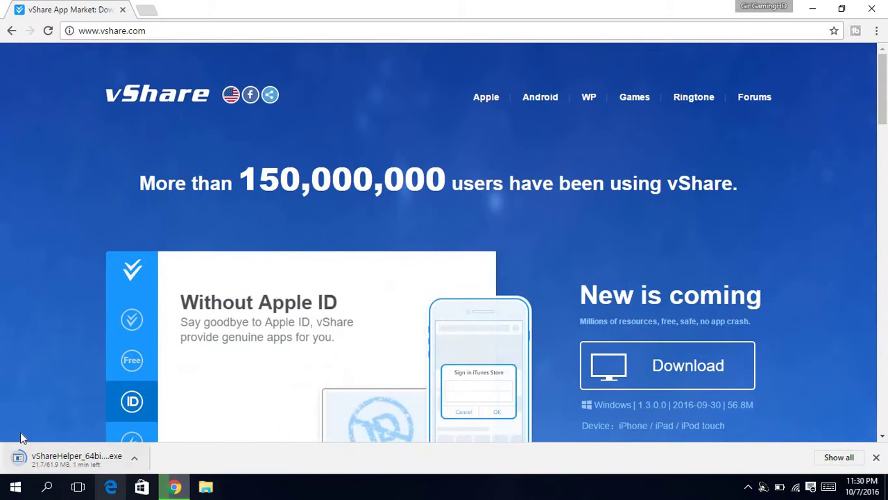
{"action": "scroll", "coordinate": [341, 314], "scroll_direction": "down", "scroll_amount": 2}
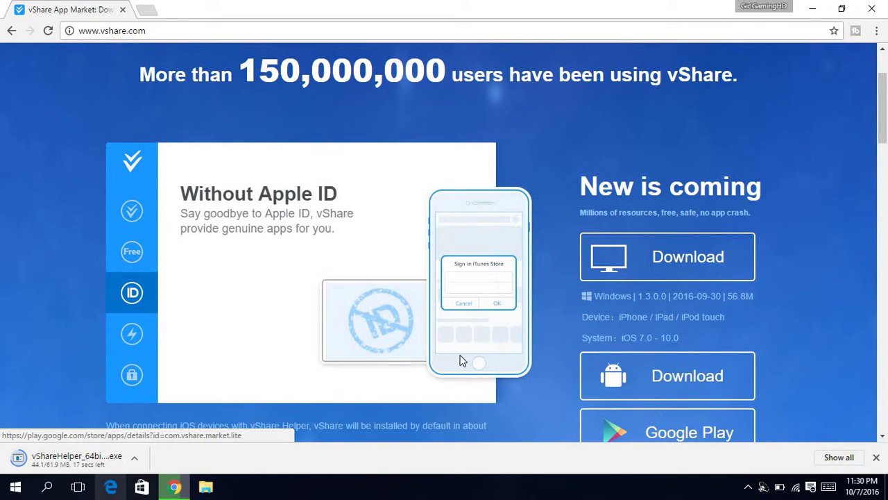
{"action": "scroll", "coordinate": [437, 355], "scroll_direction": "down", "scroll_amount": 1}
{"action": "scroll", "coordinate": [430, 355], "scroll_direction": "down", "scroll_amount": 10}
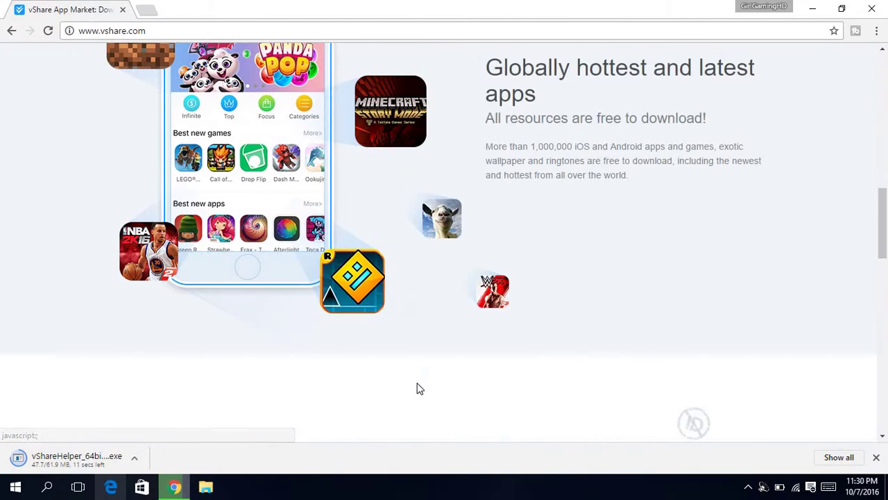
{"action": "scroll", "coordinate": [419, 388], "scroll_direction": "up", "scroll_amount": 2}
{"action": "scroll", "coordinate": [418, 375], "scroll_direction": "up", "scroll_amount": 10}
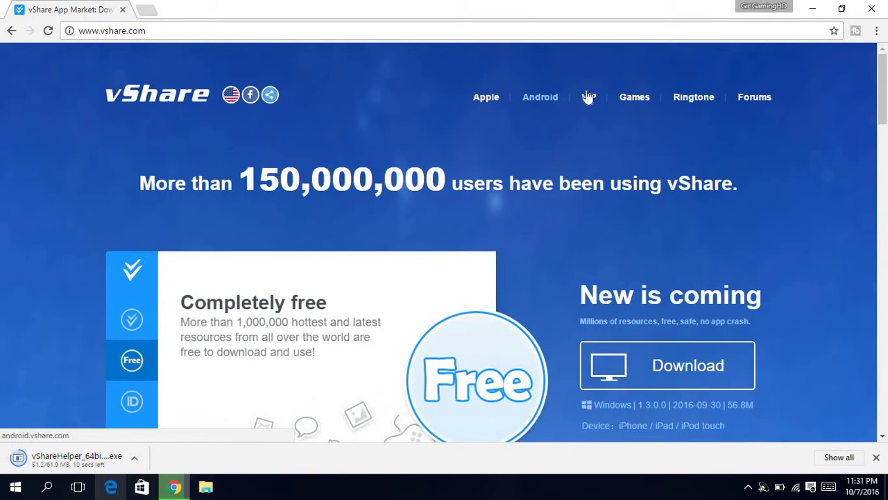
{"action": "scroll", "coordinate": [248, 287], "scroll_direction": "down", "scroll_amount": 3}
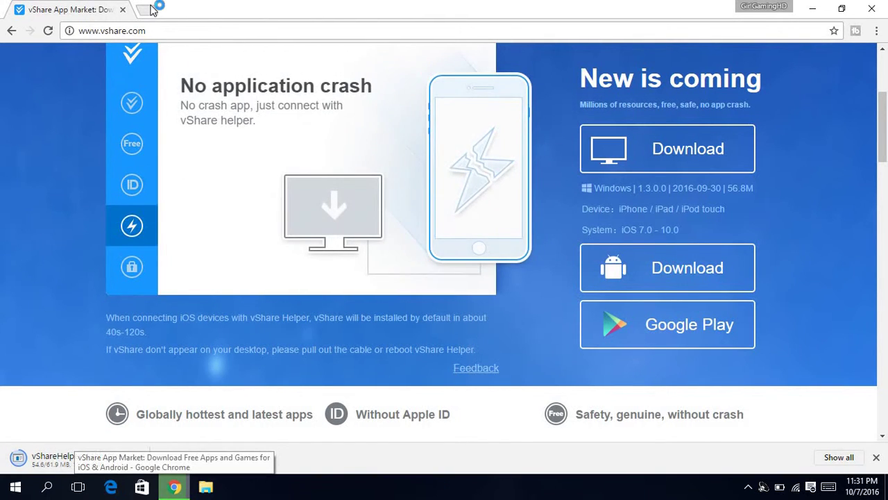
{"action": "left_click", "coordinate": [150, 9]}
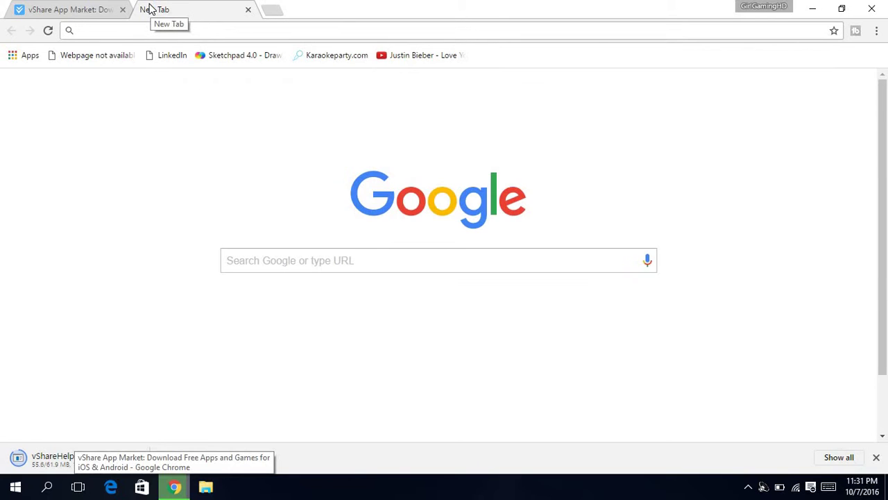
Return to the vShare tab and locate the finished vShareHelper download in the download bar
{"action": "left_click", "coordinate": [95, 9]}
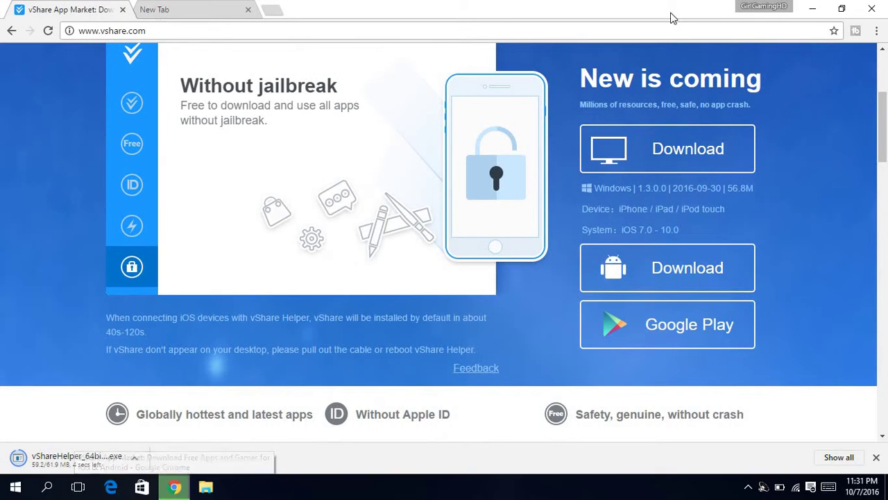
{"action": "left_click", "coordinate": [812, 7]}
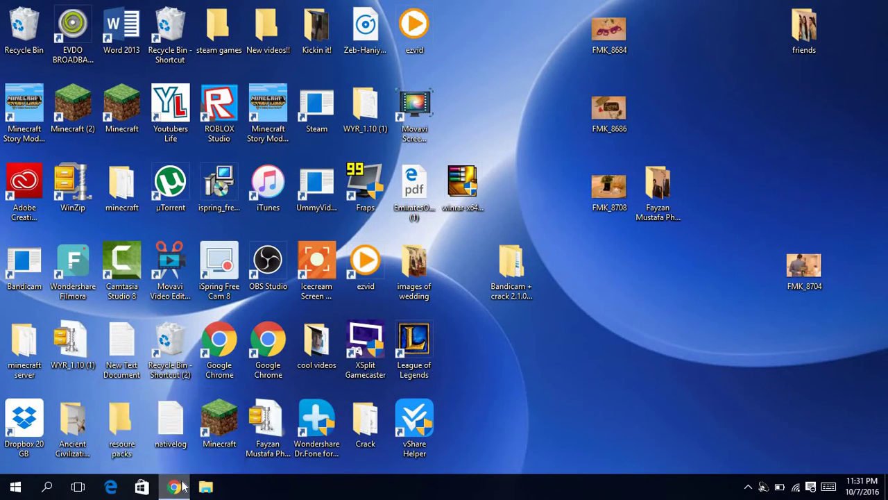
{"action": "left_click", "coordinate": [175, 485]}
{"action": "right_click", "coordinate": [70, 462]}
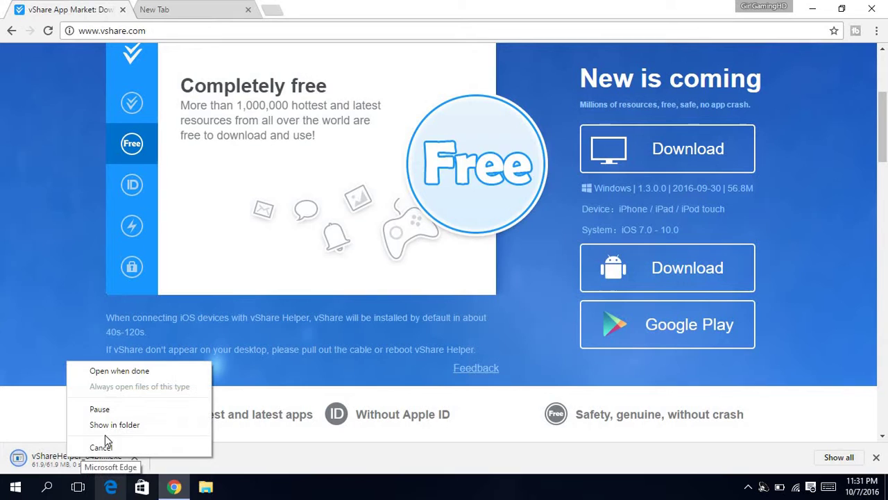
{"action": "left_click", "coordinate": [113, 411]}
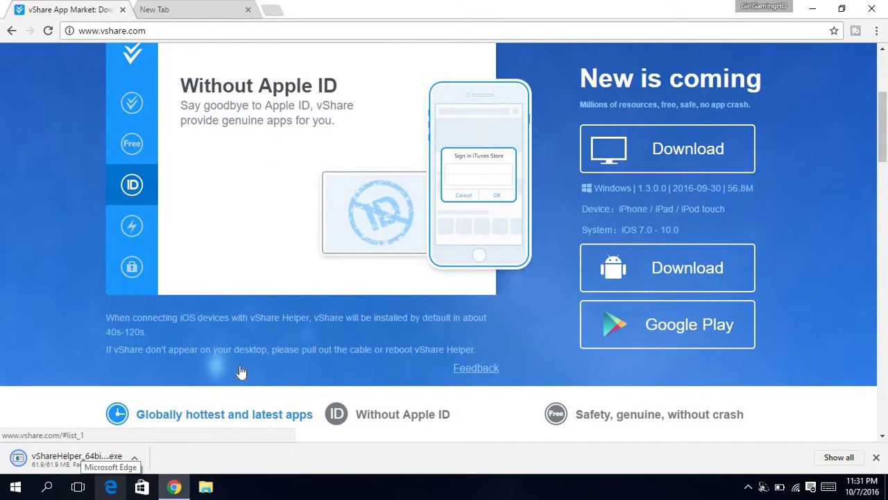
{"action": "left_click", "coordinate": [139, 451]}
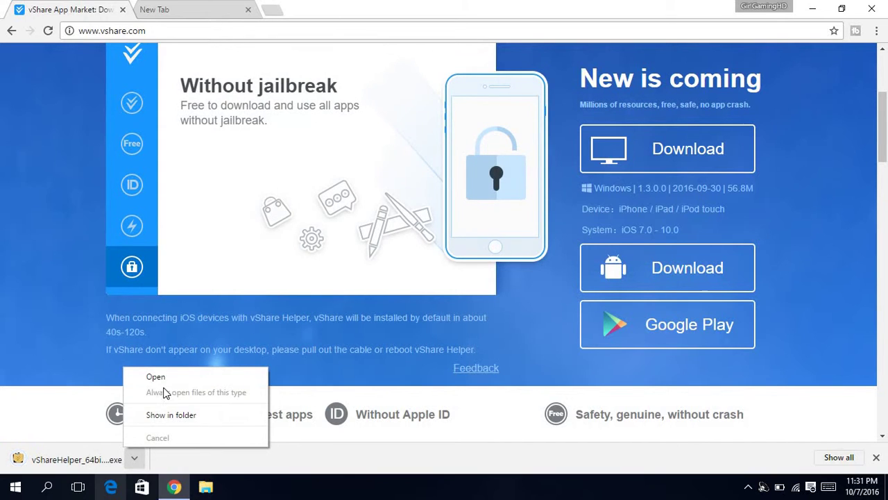
{"action": "left_click", "coordinate": [74, 458]}
Open the vShareHelper installer and dismiss the 'setup already running' warning with OK
{"action": "left_click", "coordinate": [68, 466]}
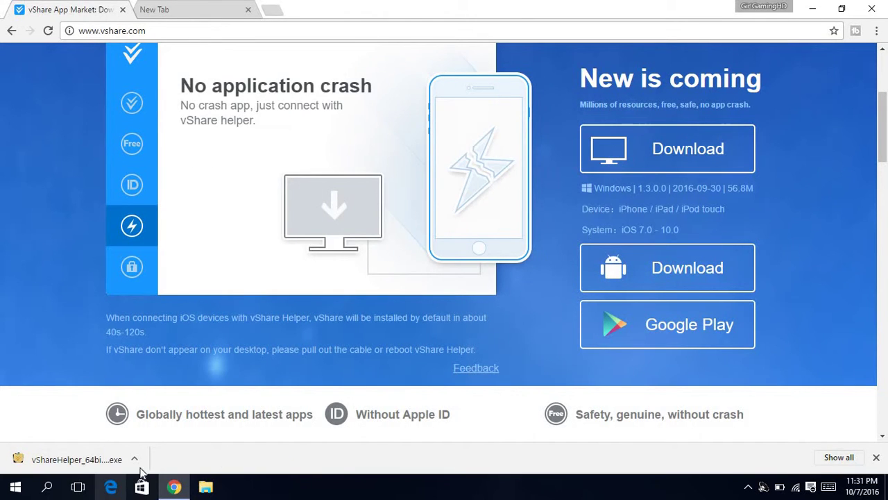
{"action": "left_click", "coordinate": [101, 466]}
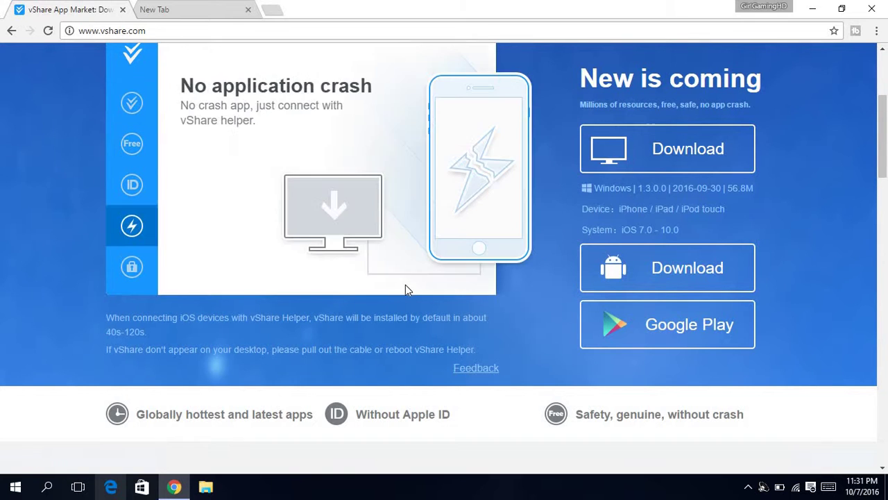
{"action": "scroll", "coordinate": [401, 305], "scroll_direction": "up", "scroll_amount": 3}
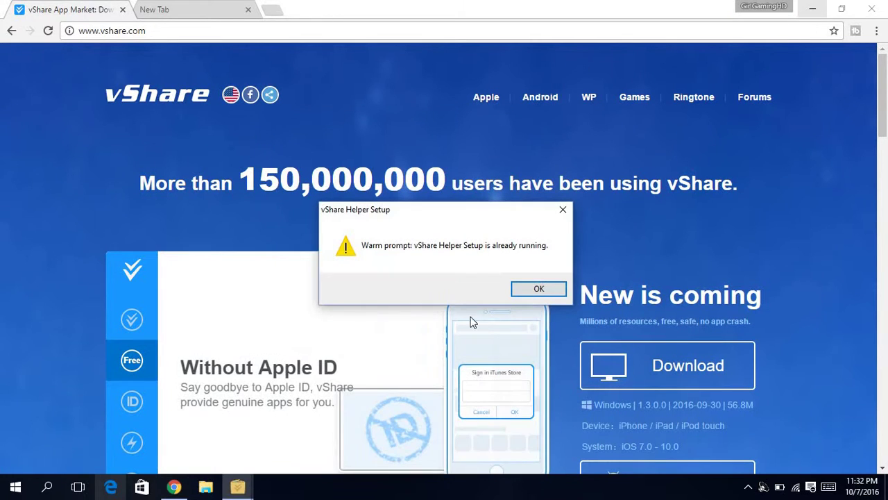
{"action": "left_click", "coordinate": [535, 288]}
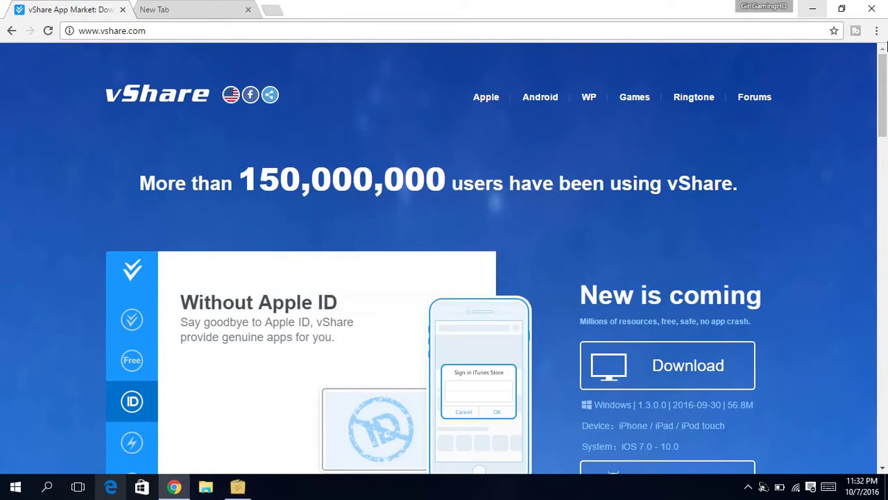
Run vShare Helper's 'One key installation' until the setup shows Installation Finished
{"action": "left_click", "coordinate": [763, 6]}
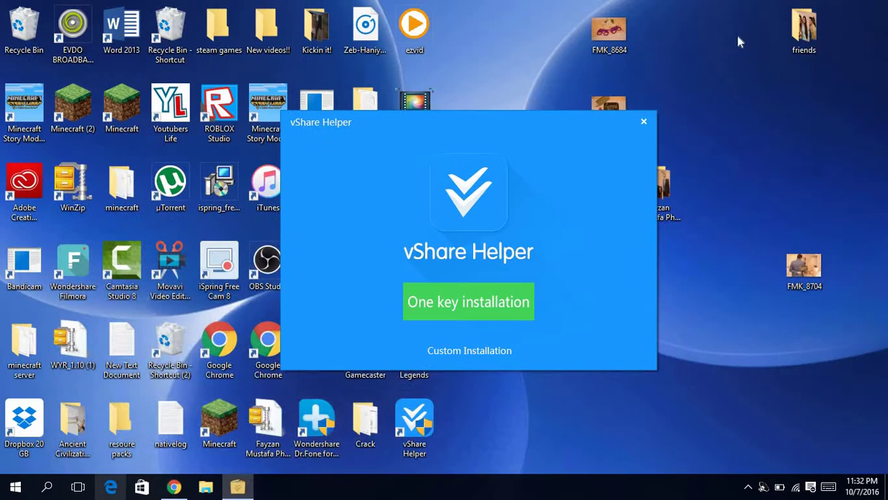
{"action": "left_click", "coordinate": [489, 306]}
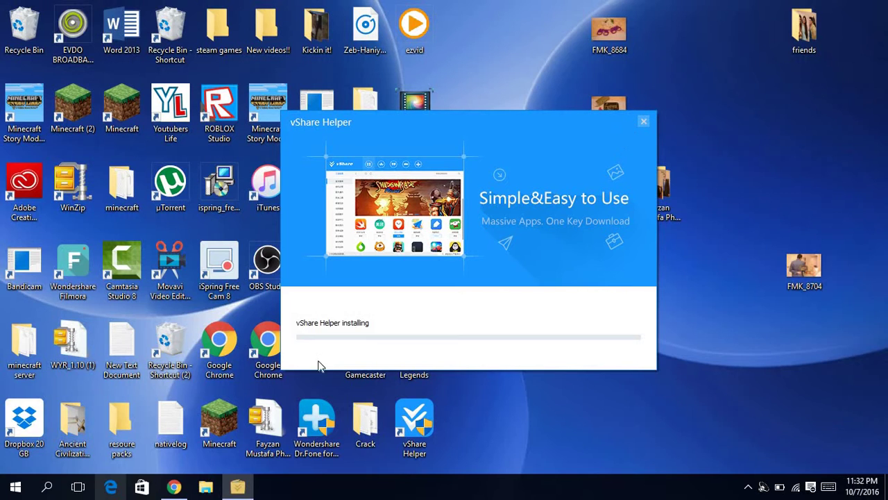
{"action": "left_click", "coordinate": [174, 487]}
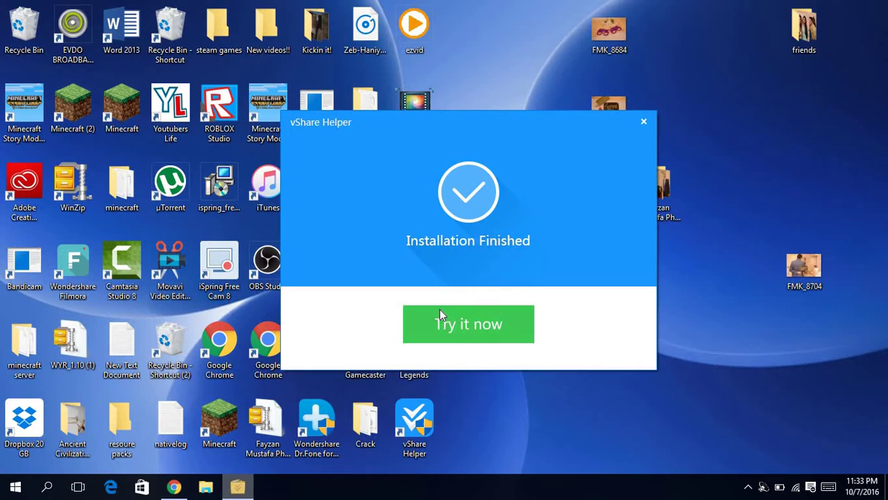
Launch vShare Helper via 'Try it now' so the iPad mini (iOS 9.3.5) appears
{"action": "left_click", "coordinate": [439, 326]}
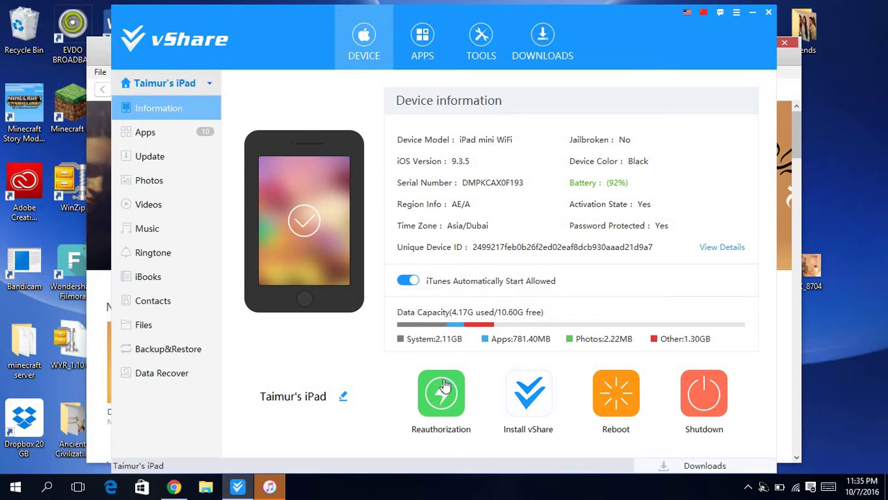
Install the vShare app onto the iPad mini from the DEVICE page
{"action": "left_click", "coordinate": [538, 396]}
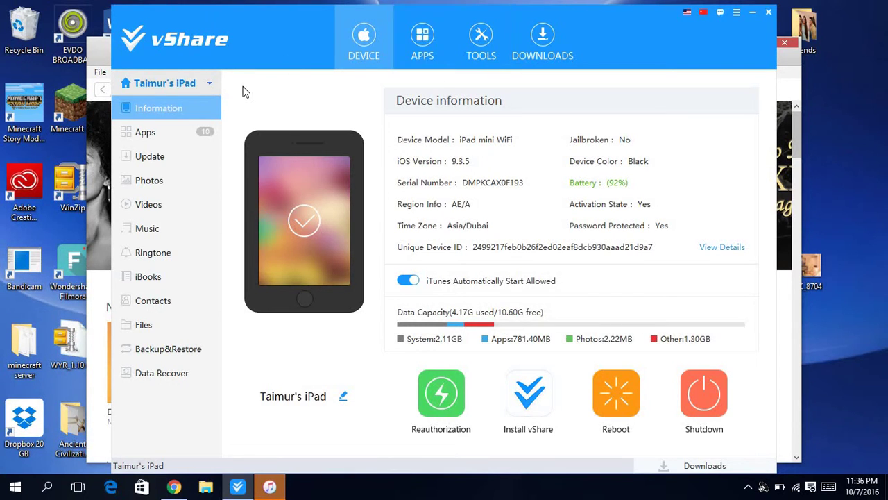
Search the APPS catalogue for 'BB rec', listing BB Rec 1.0 (17.31M) first
{"action": "left_click", "coordinate": [425, 43]}
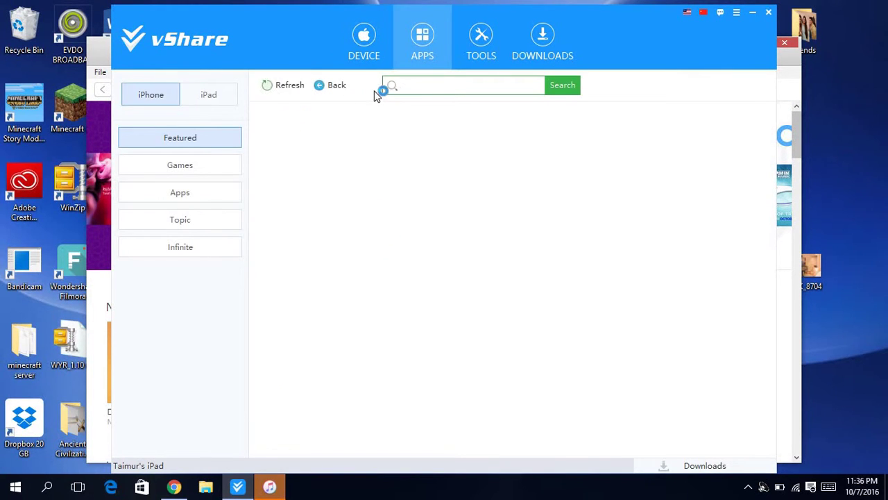
{"action": "left_click", "coordinate": [420, 86]}
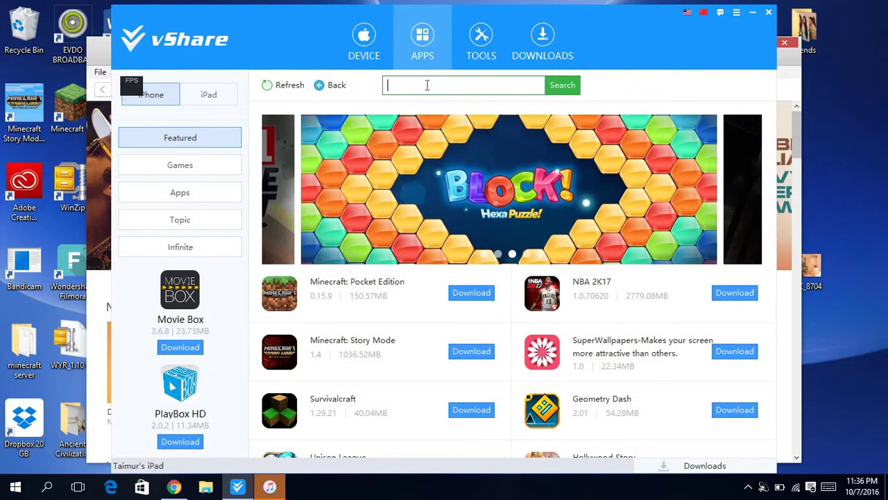
{"action": "type", "text": "BB rec"}
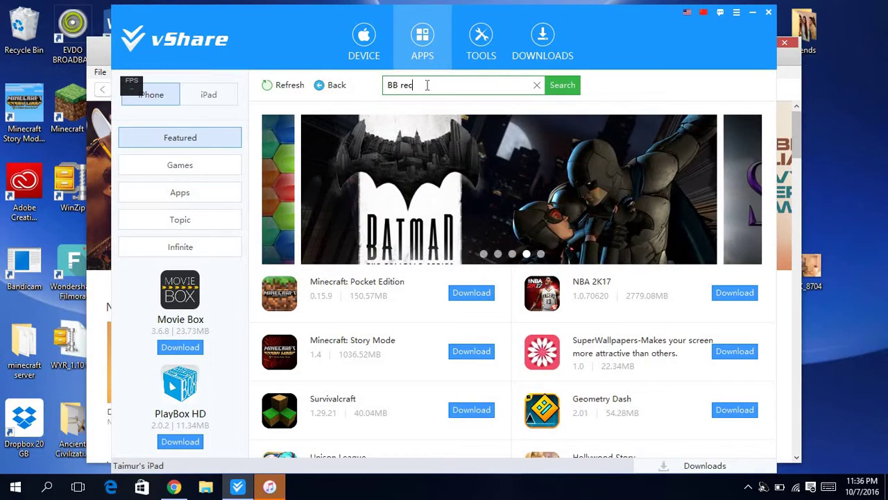
{"action": "key", "text": "Return"}
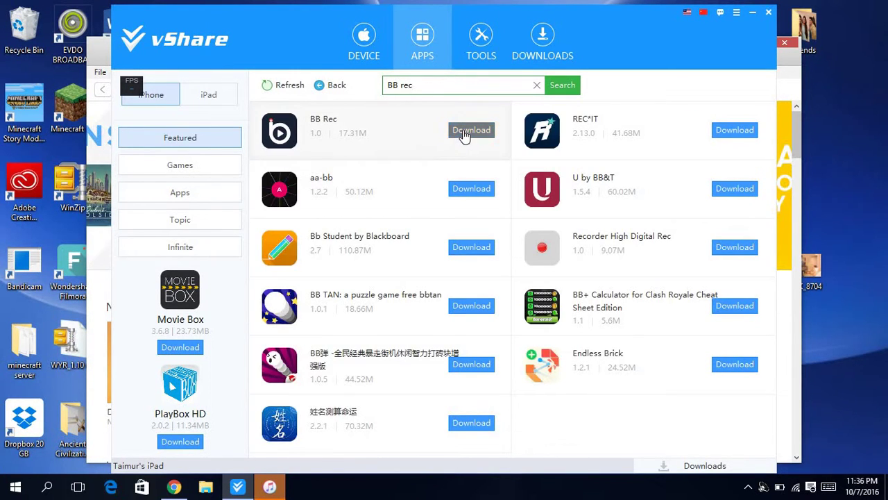
Download BB Rec again, answering Yes to the 'Download again?' prompt
{"action": "left_click", "coordinate": [465, 132]}
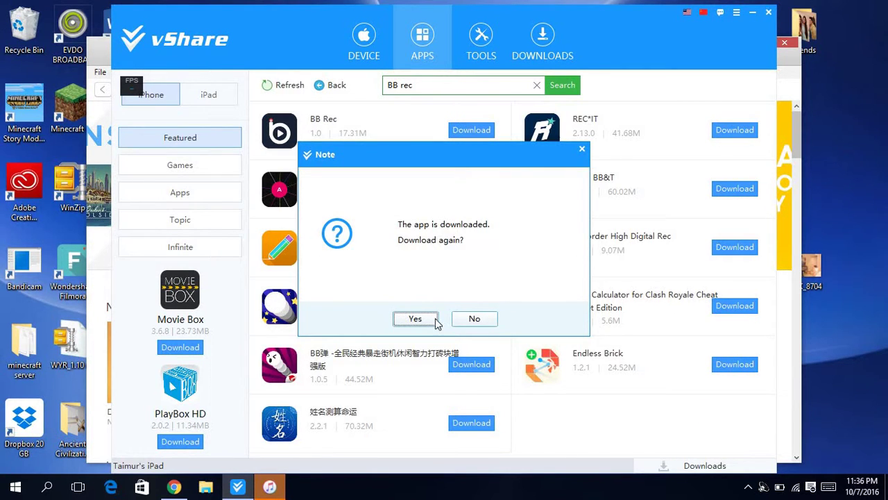
{"action": "left_click", "coordinate": [424, 323]}
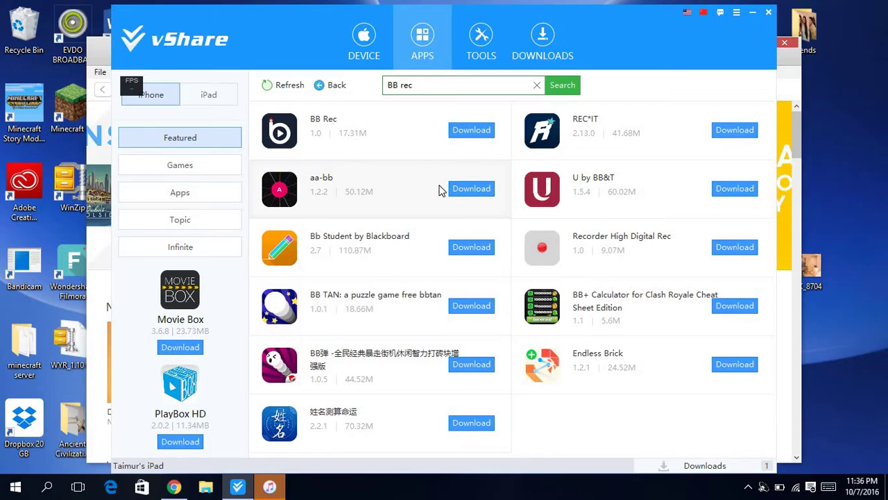